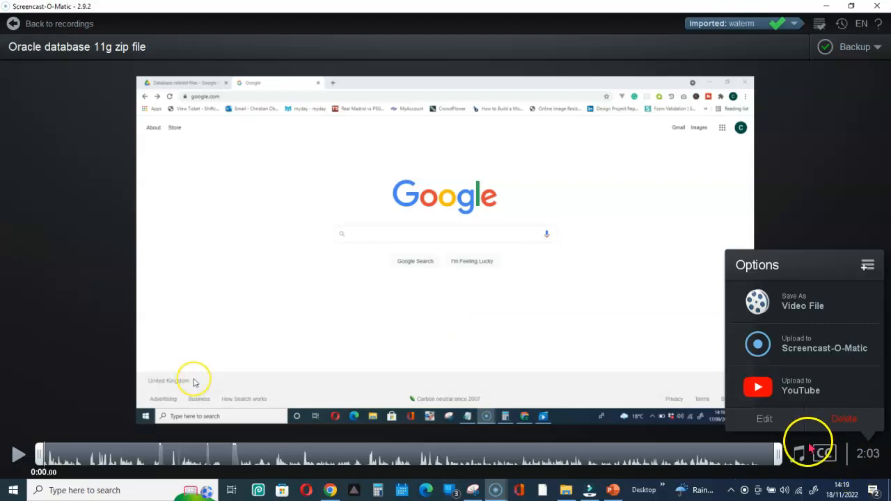
Open the recording for editing and delete the existing subscribe-button video overlay at about 0:20 on the timeline
left_click(764, 419)
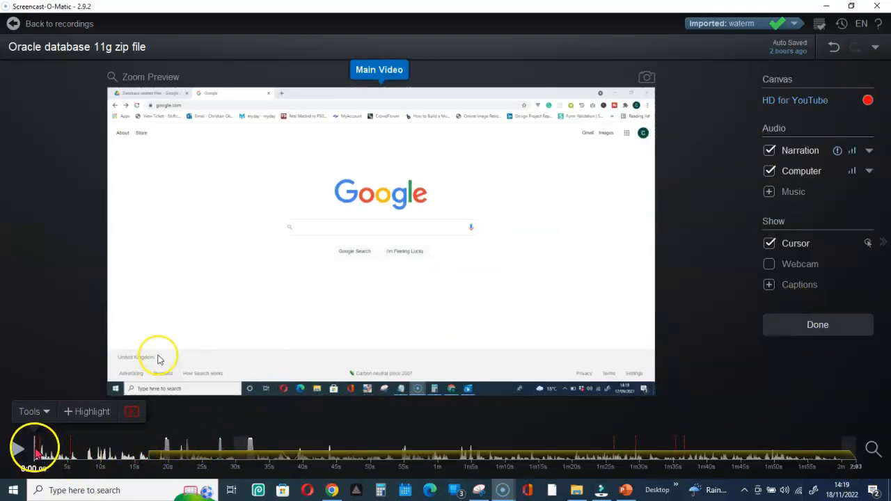
left_click_drag(35, 451, 171, 451)
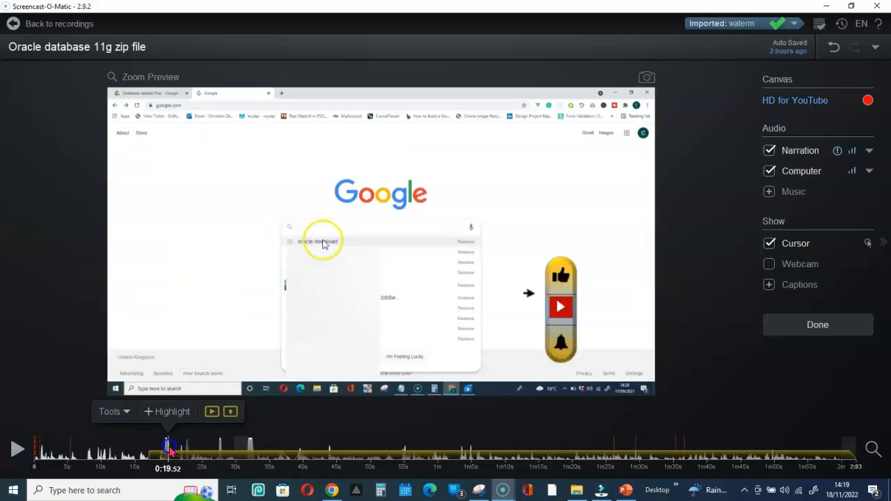
left_click(562, 323)
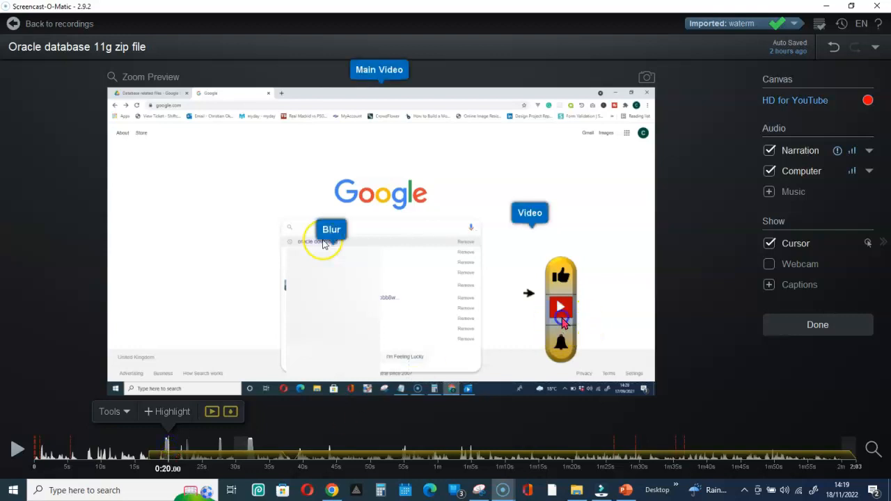
left_click(562, 323)
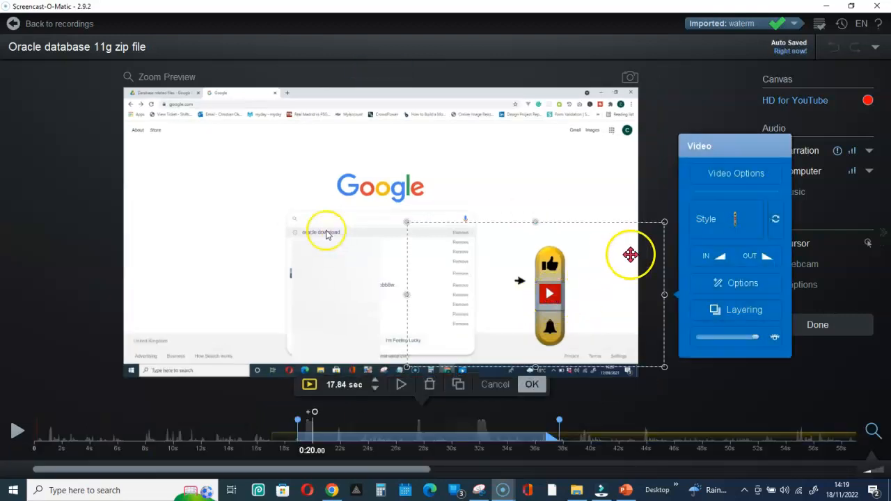
left_click(431, 391)
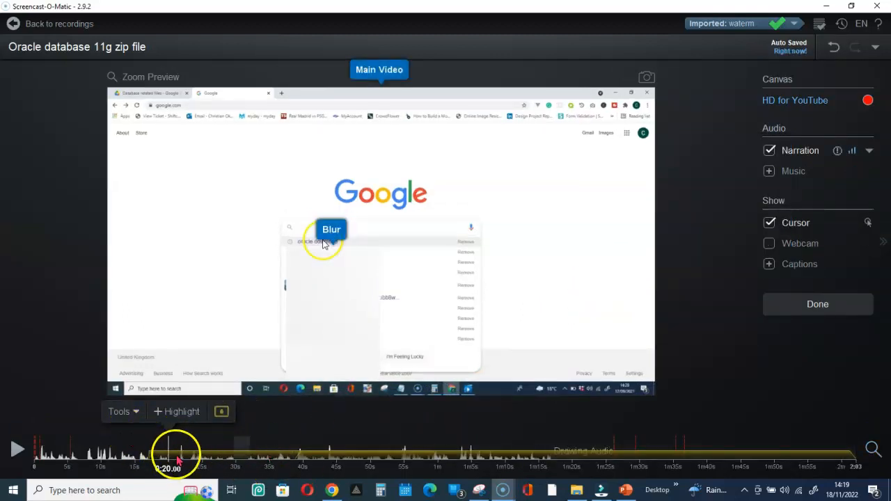
Add a video overlay at 0:20 using the GreenScreen4 recording from yesterday's entries in My Recordings
left_click(137, 412)
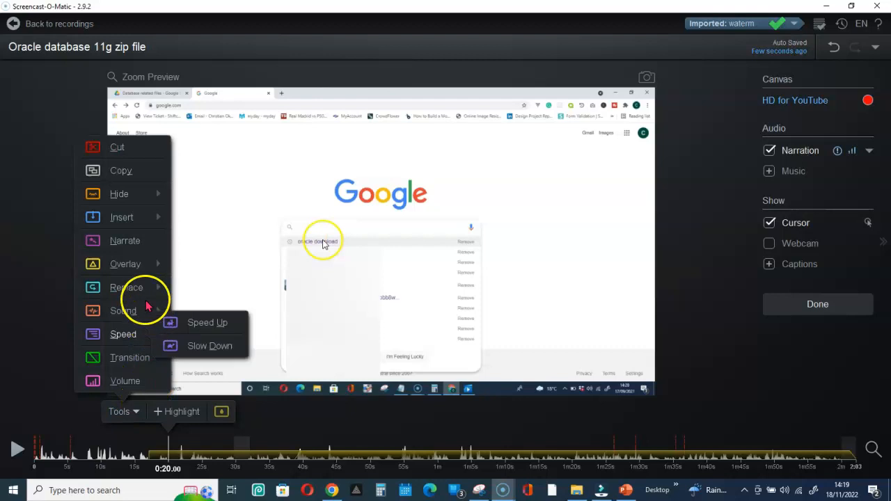
mouse_move(126, 265)
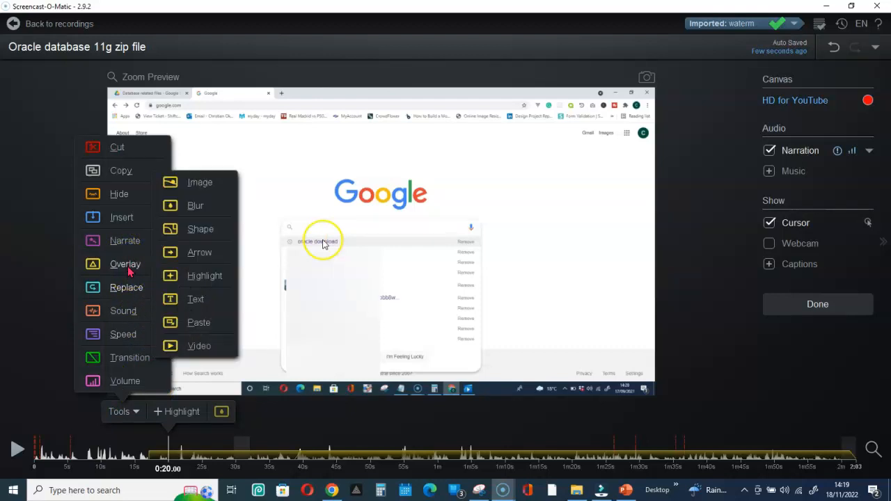
left_click(200, 348)
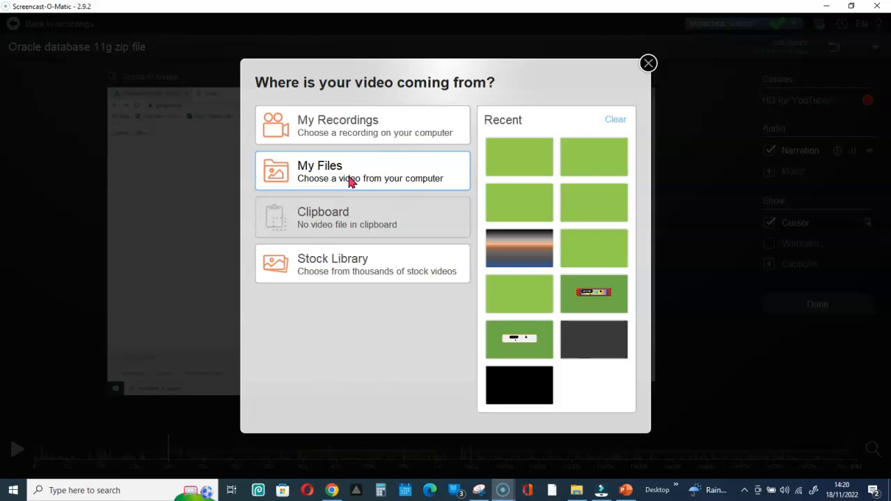
left_click(330, 134)
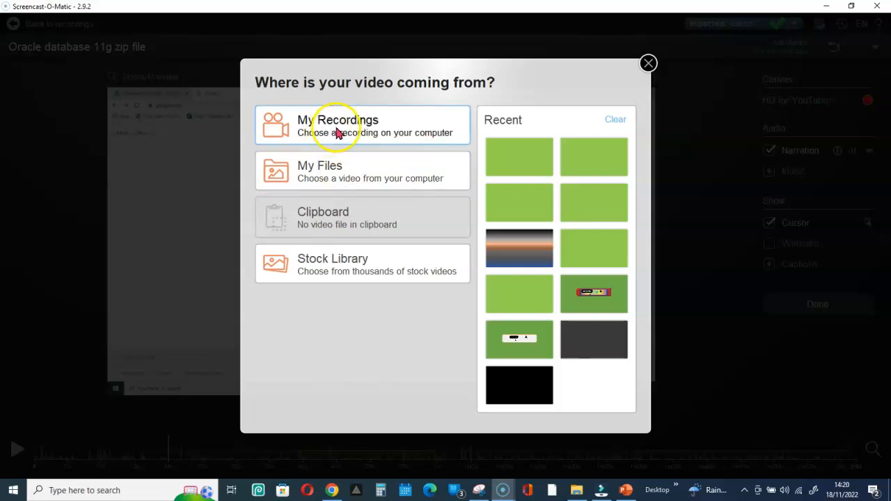
scroll(449, 241, "down", 2)
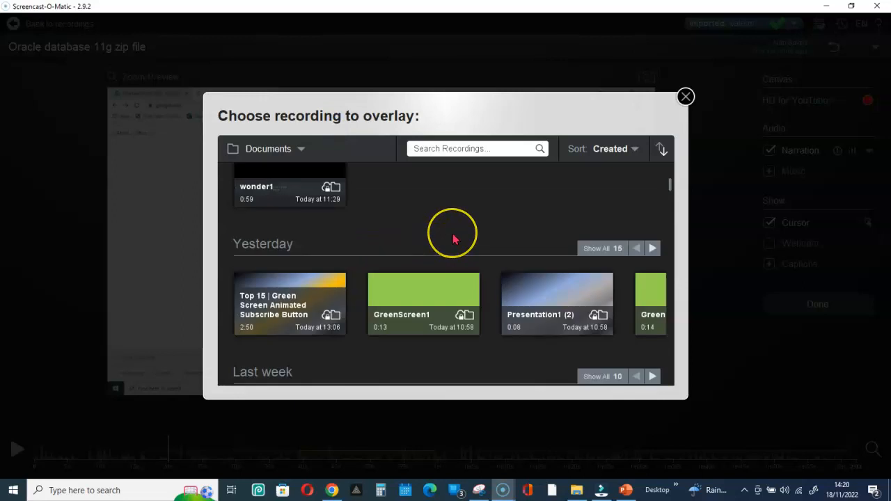
scroll(452, 239, "down", 2)
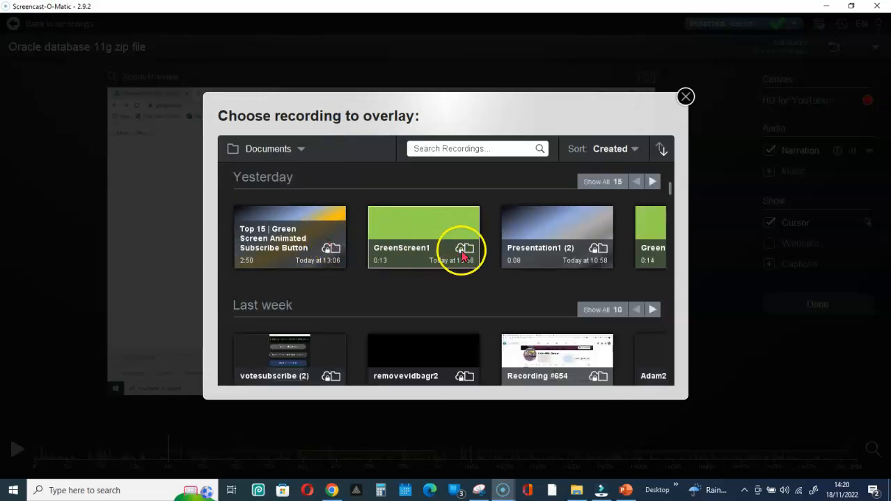
scroll(459, 257, "down", 4)
scroll(463, 258, "down", 4)
scroll(463, 258, "up", 12)
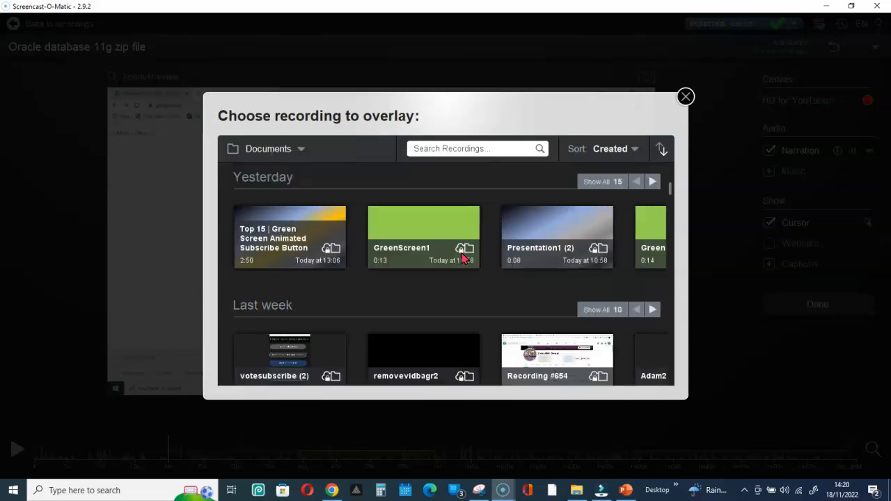
scroll(463, 258, "down", 4)
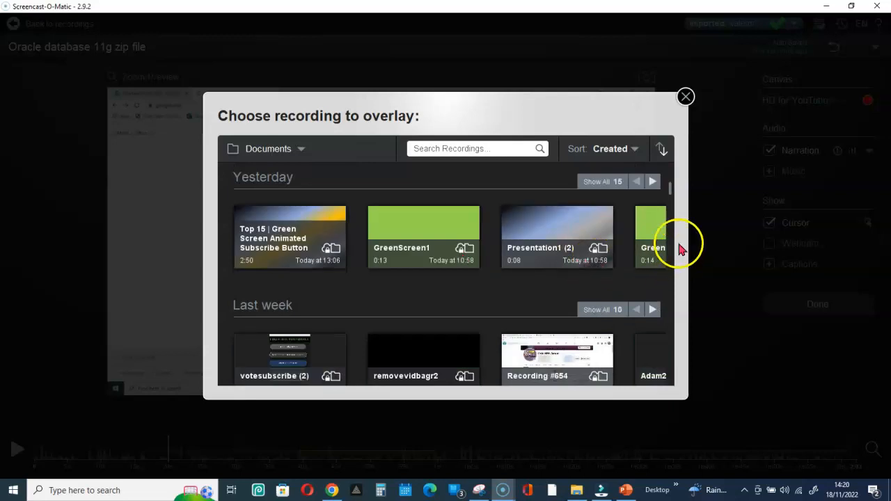
left_click(603, 186)
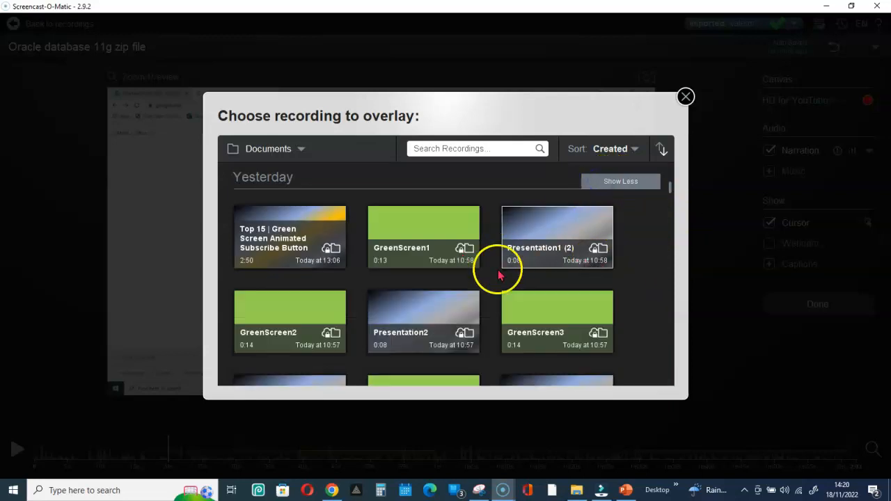
scroll(460, 292, "down", 2)
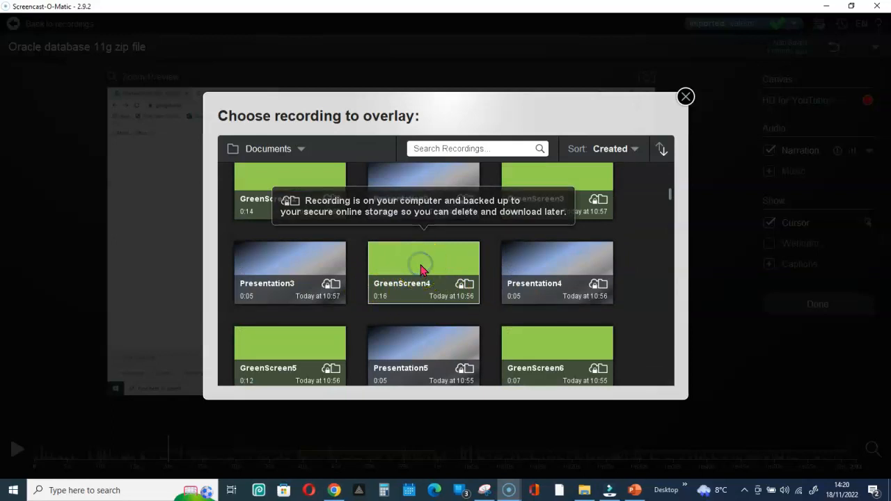
left_click(421, 270)
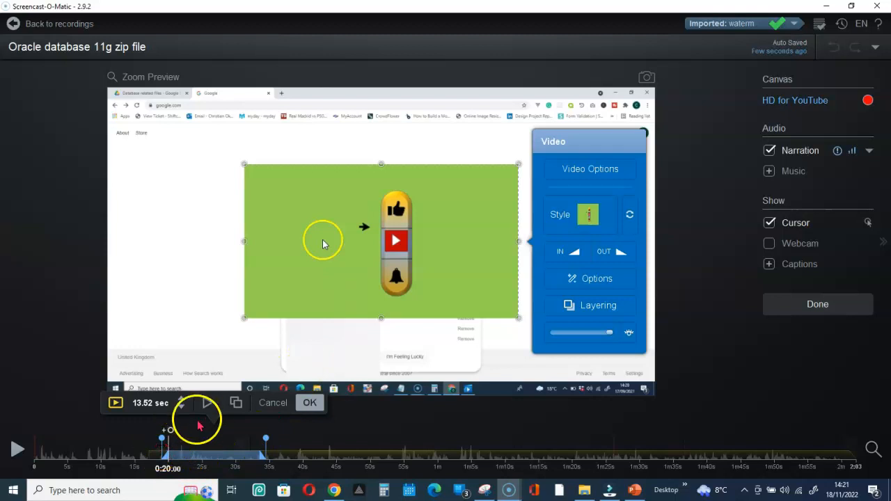
Adjust the green-screen overlay's time range on the timeline so it lasts 16.84 seconds
left_click_drag(265, 452, 170, 448)
left_click(173, 454)
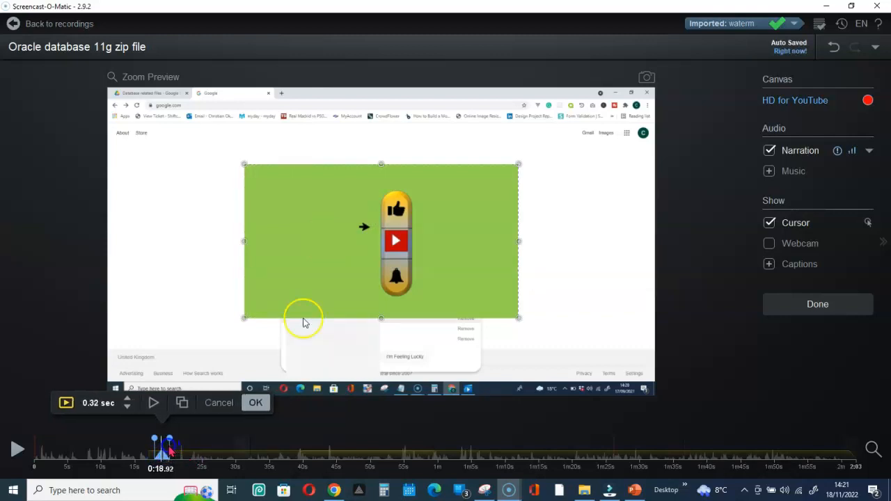
left_click(68, 405)
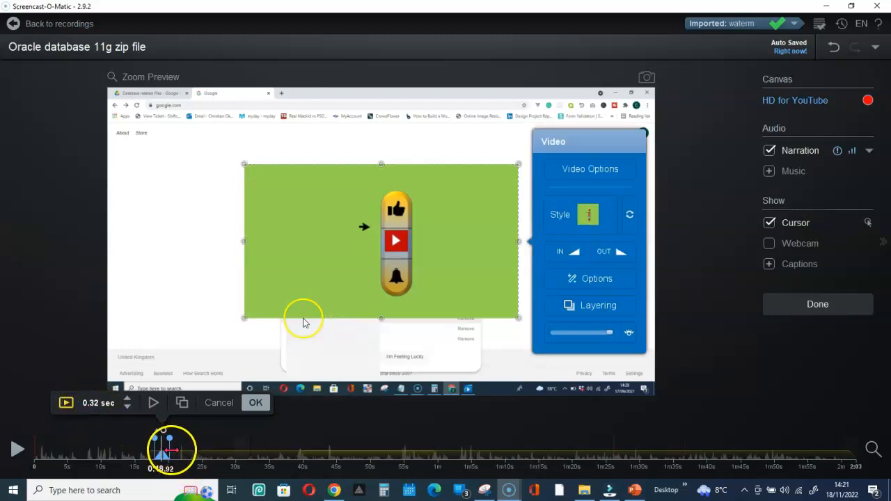
left_click_drag(171, 451, 281, 463)
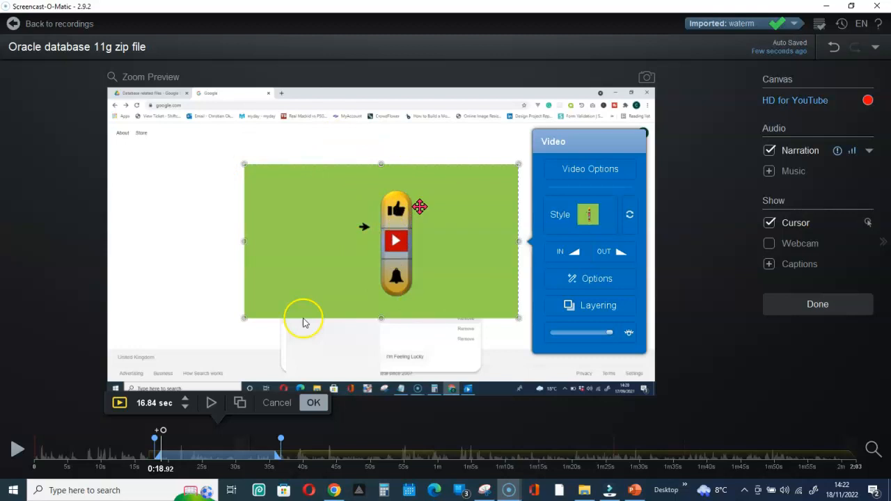
Enable Remove Color on the overlay and use its green background as the transparent color
left_click(595, 280)
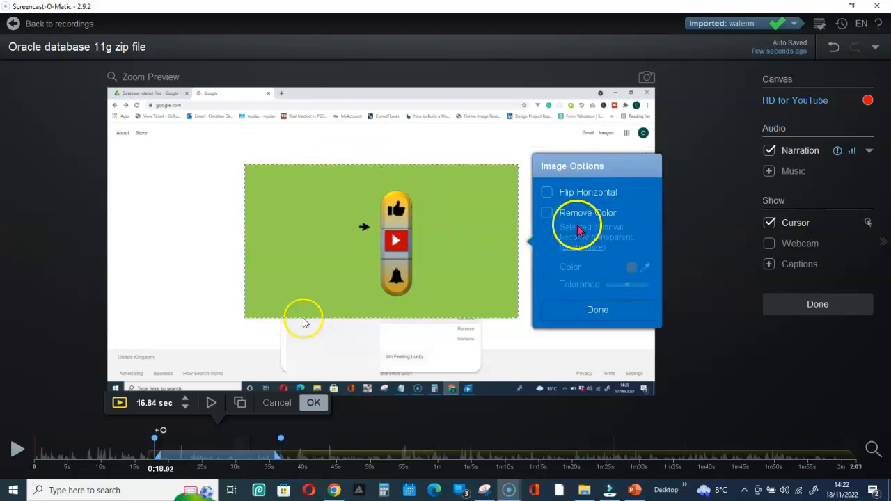
left_click(550, 218)
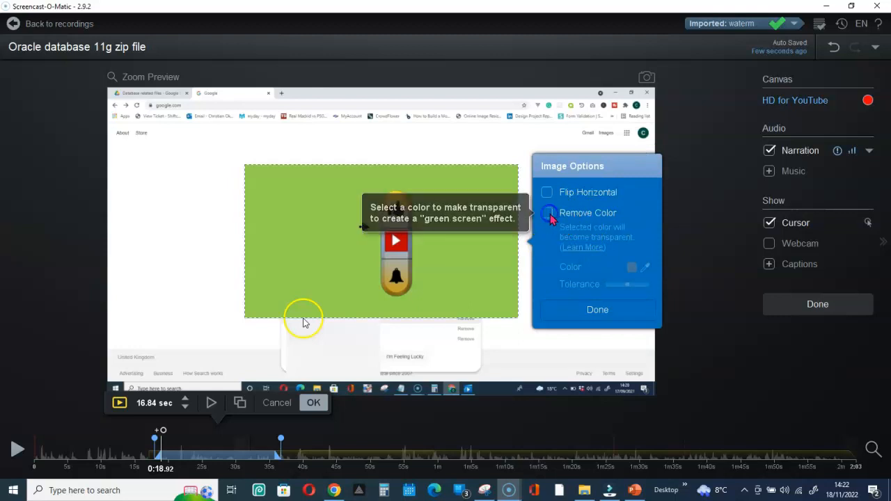
mouse_move(624, 289)
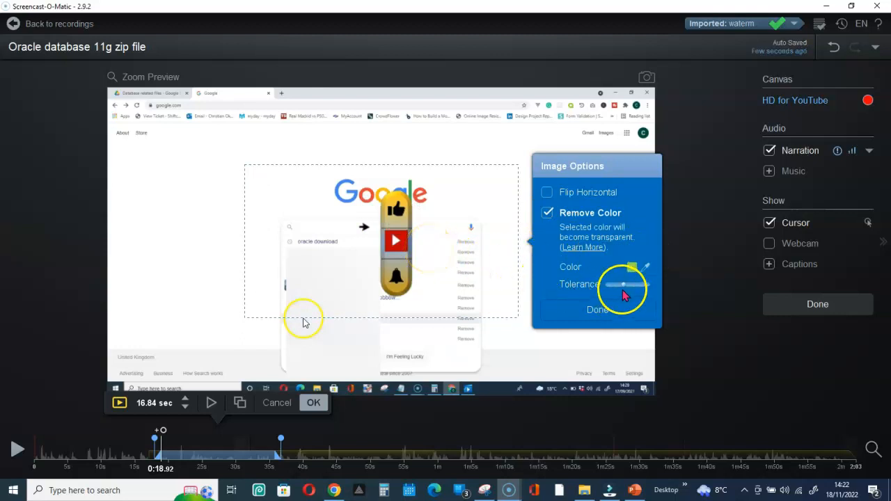
Test the color removal tolerance at 0% and 65%, settle on a value below 38%, and apply the overlay
left_click_drag(622, 290, 603, 287)
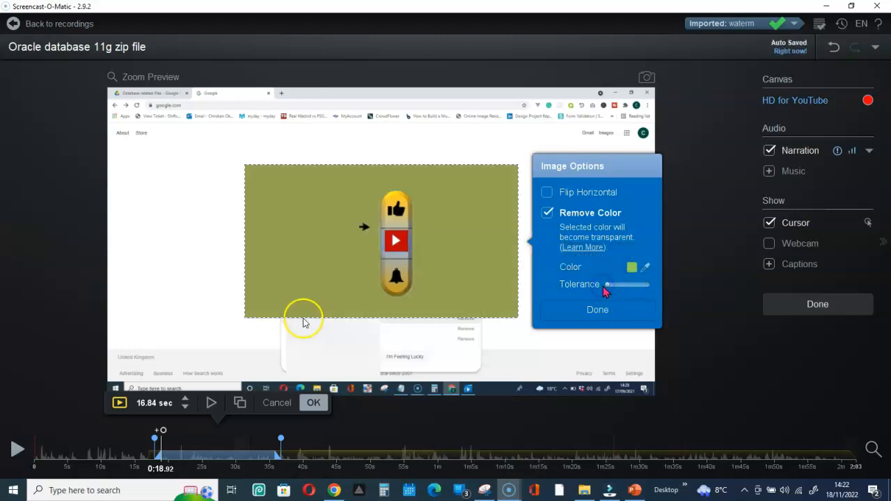
left_click(606, 290)
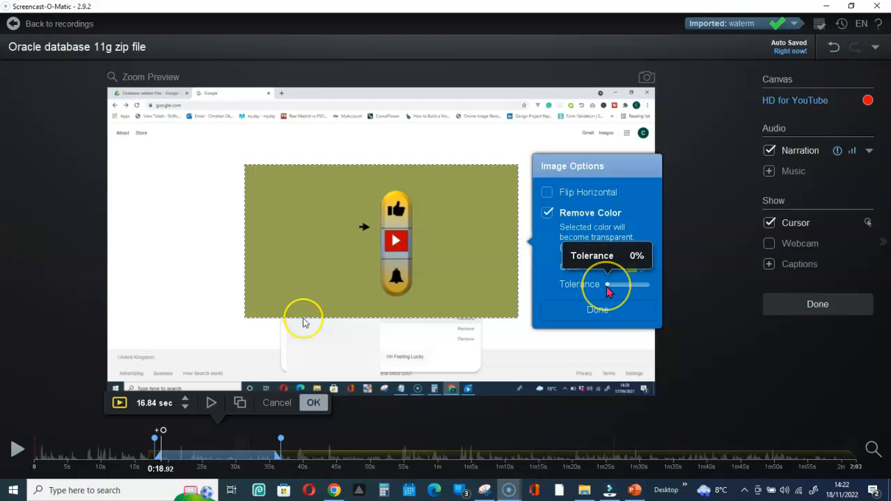
left_click(608, 285)
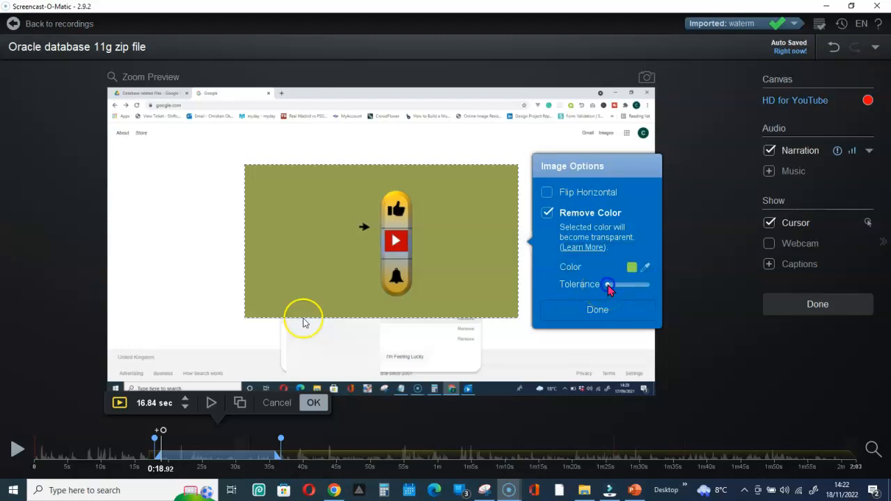
left_click_drag(615, 289, 636, 290)
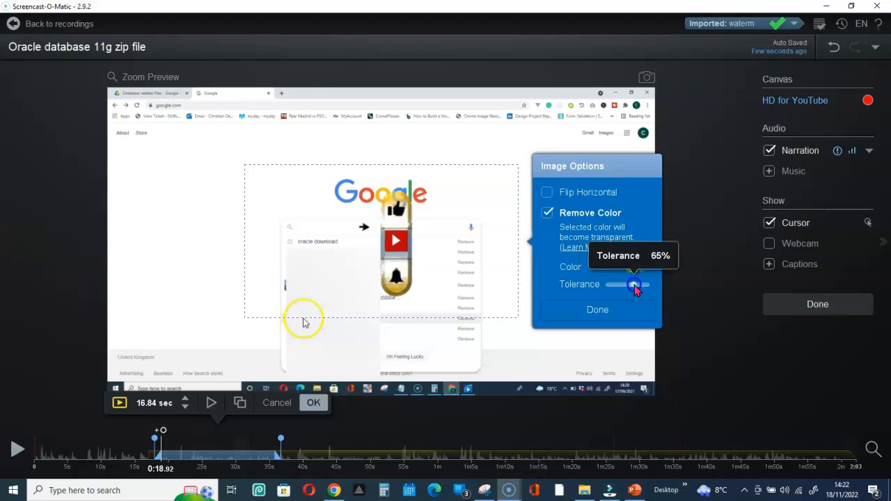
mouse_move(635, 290)
left_mouse_down()
mouse_move(644, 291)
mouse_move(628, 293)
left_mouse_up()
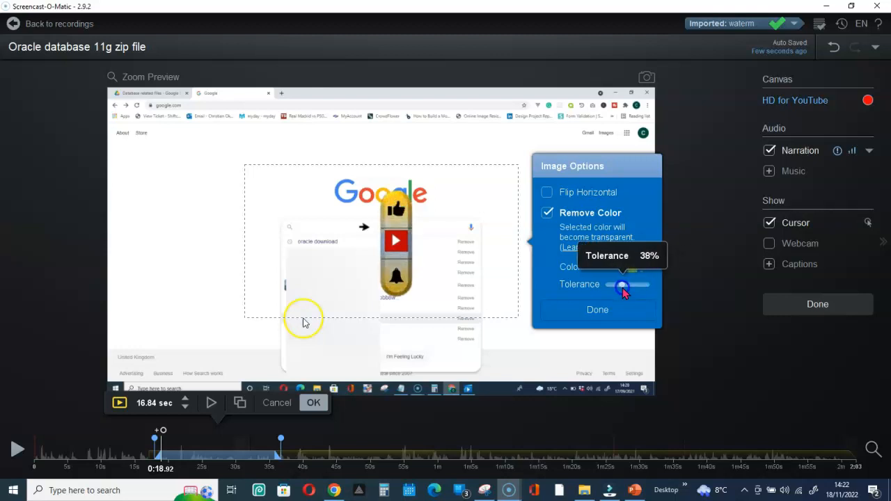
left_click_drag(619, 293, 619, 292)
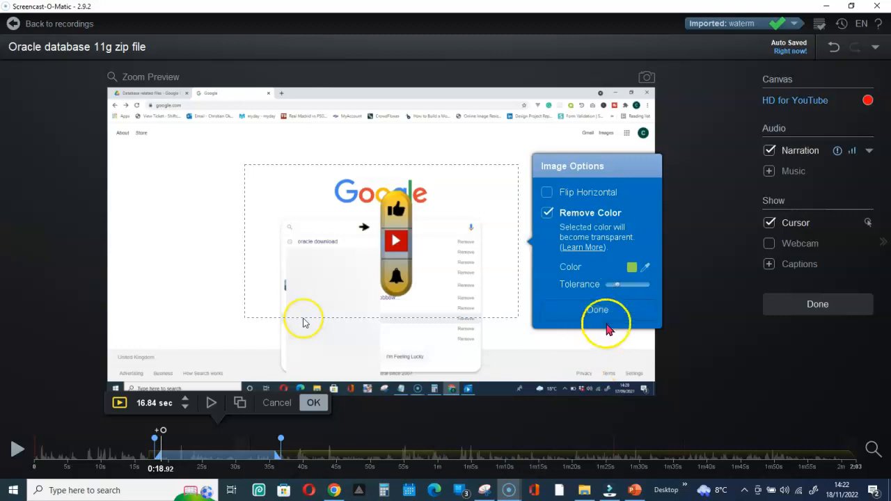
left_click(600, 317)
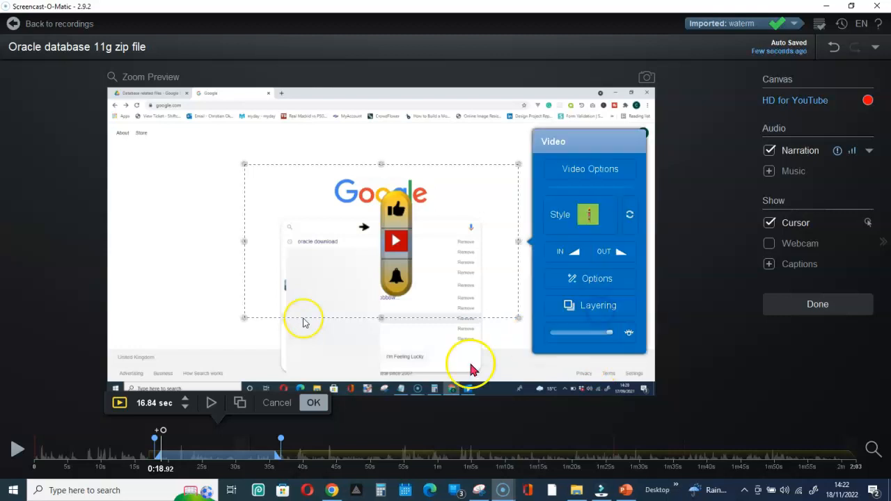
left_click(313, 404)
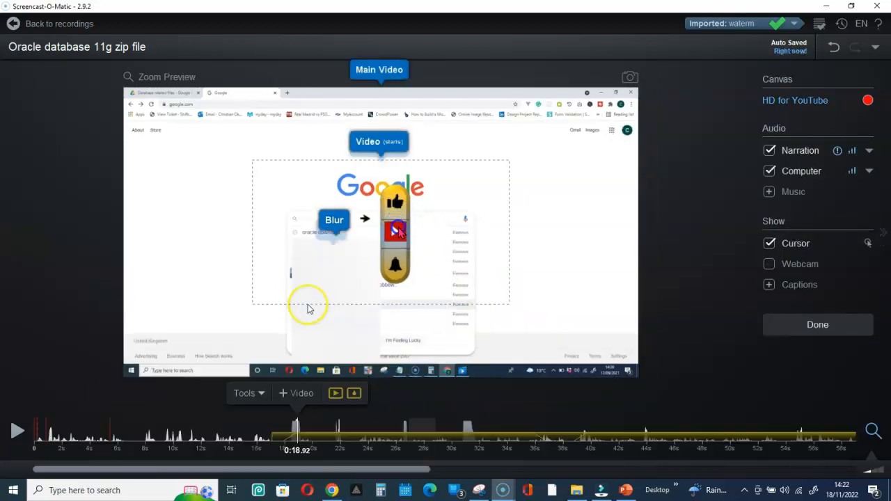
Move the subscribe-button overlay to the lower-right area of the video frame and apply the placement
left_click(401, 219)
left_click_drag(580, 218, 568, 236)
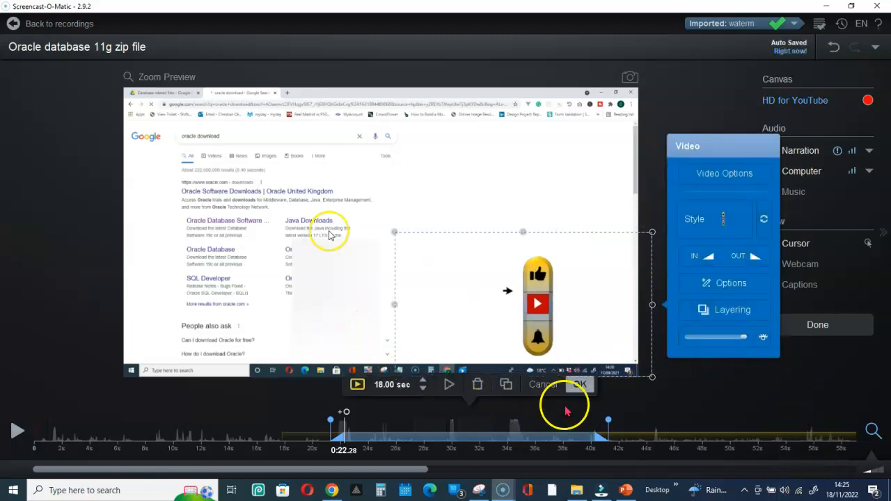
left_click(583, 388)
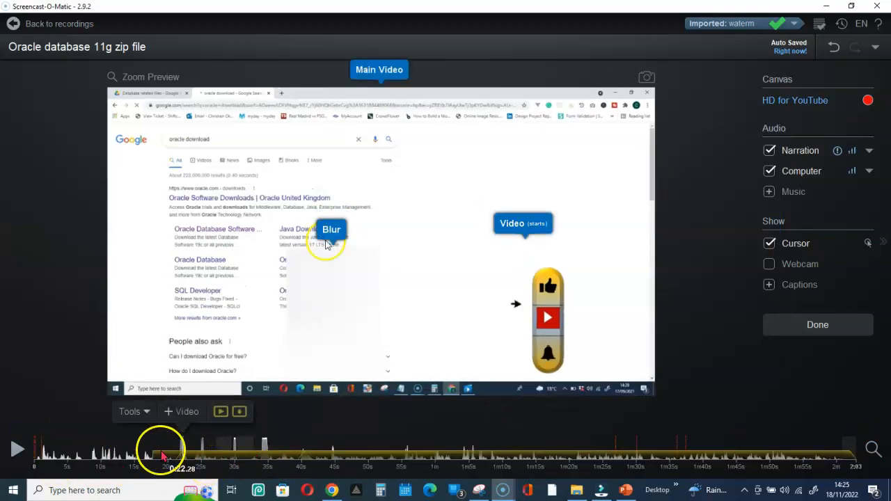
Play the video from about 0:18 to preview the subscribe-button overlay
left_click(158, 456)
left_click(17, 450)
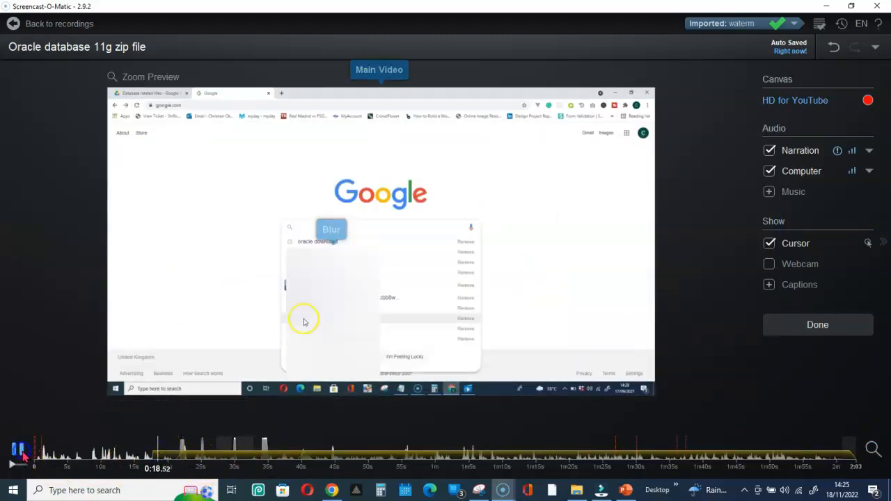